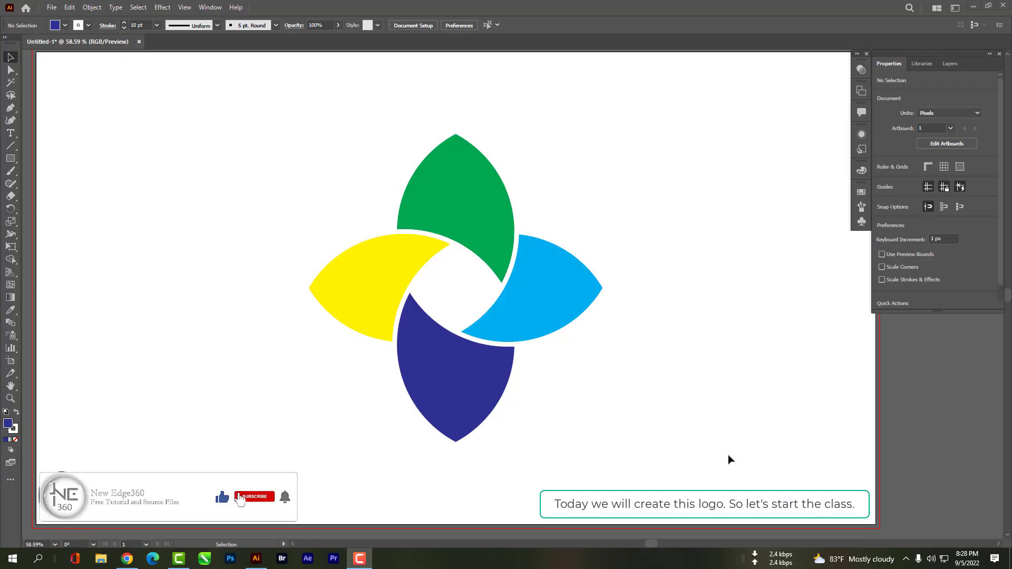
Start a new 1920 × 1080 px document, renaming the preset to 'Class 45 - Unnamed Logo'
left_click(51, 7)
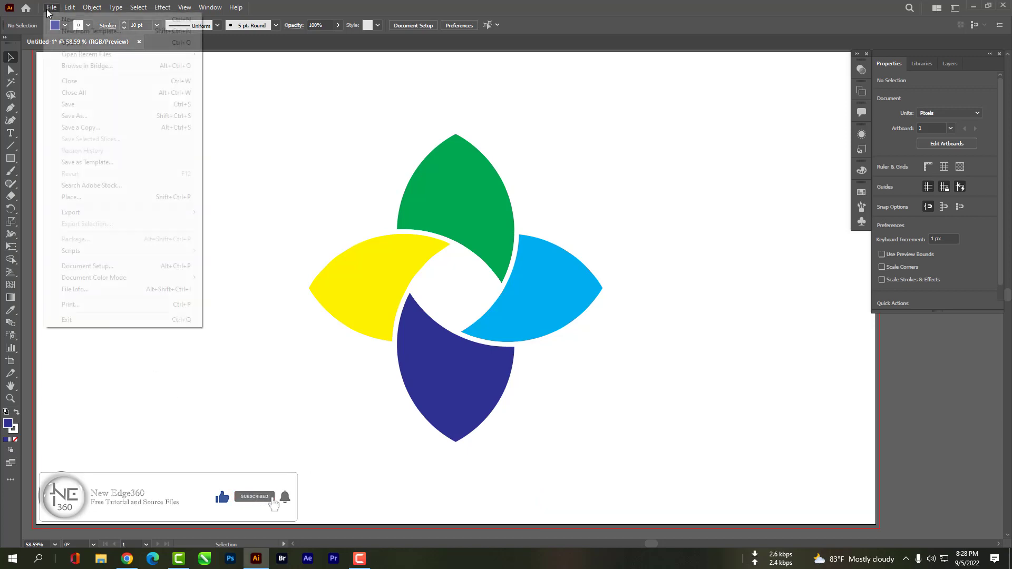
left_click(55, 17)
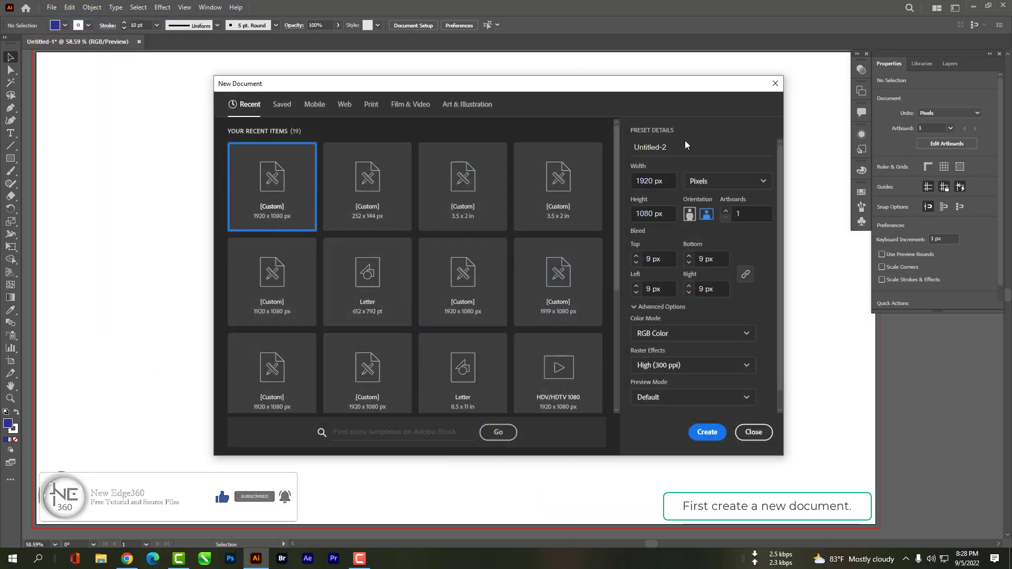
left_click_drag(667, 147, 628, 142)
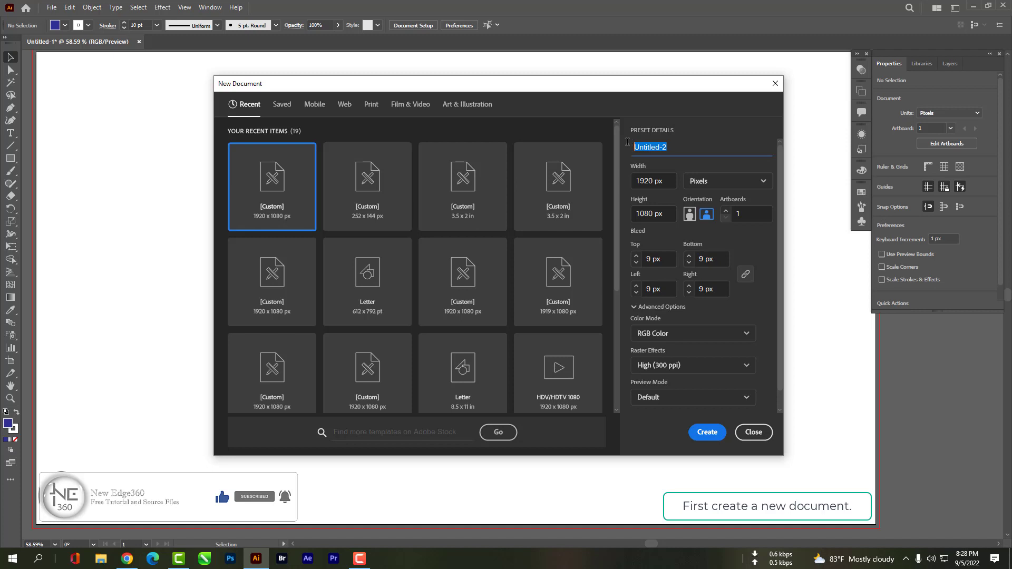
type("Cla")
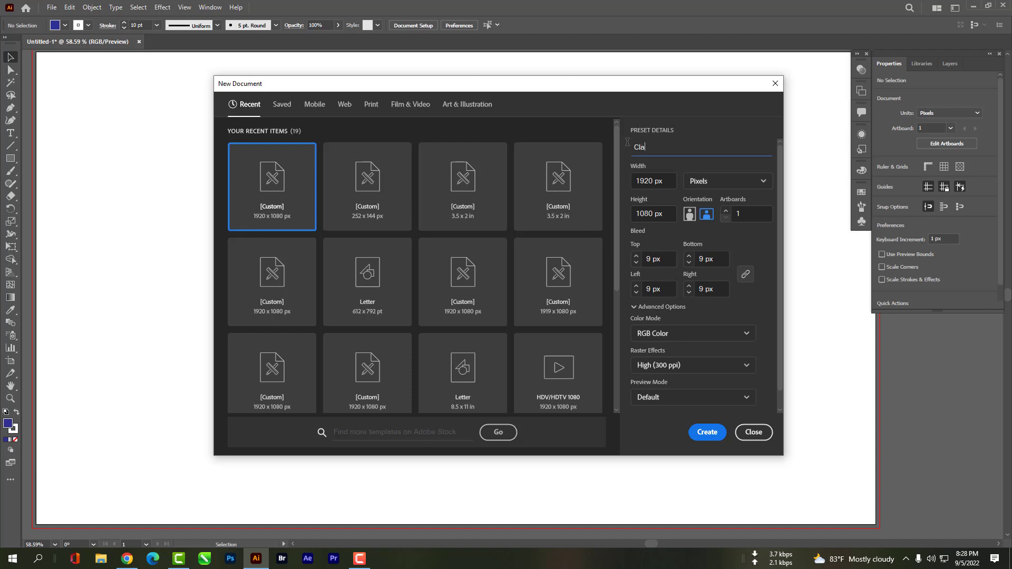
type("ss 45 - Unnamed Logo")
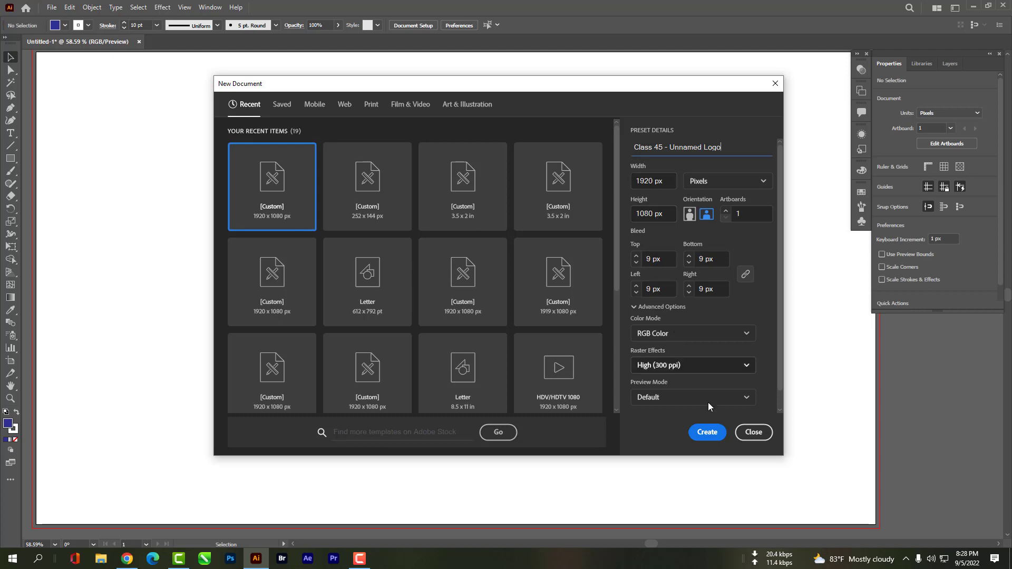
left_click(707, 432)
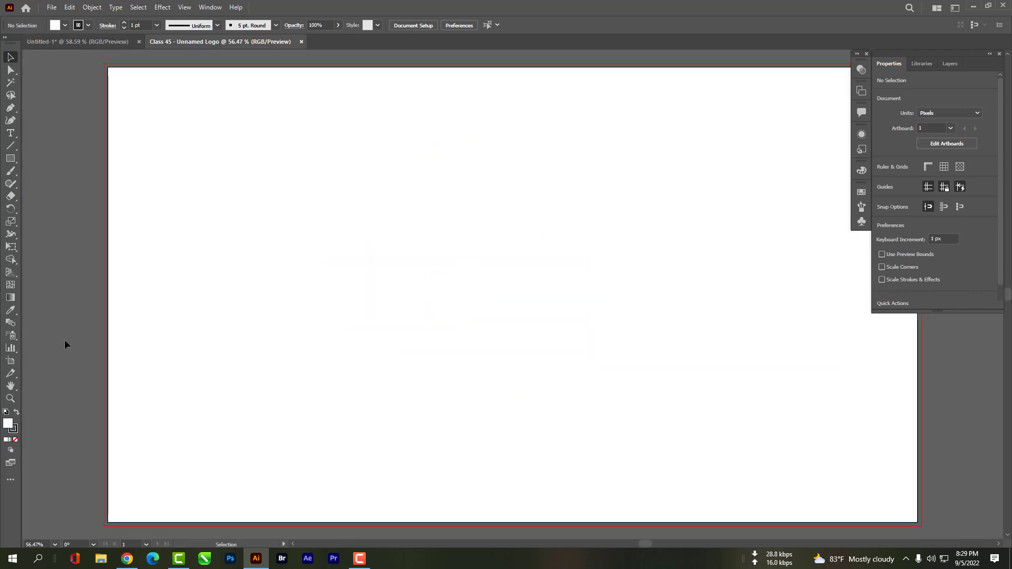
Draw a 261 px square centred on the artboard at 960, 540 px
left_click(10, 386)
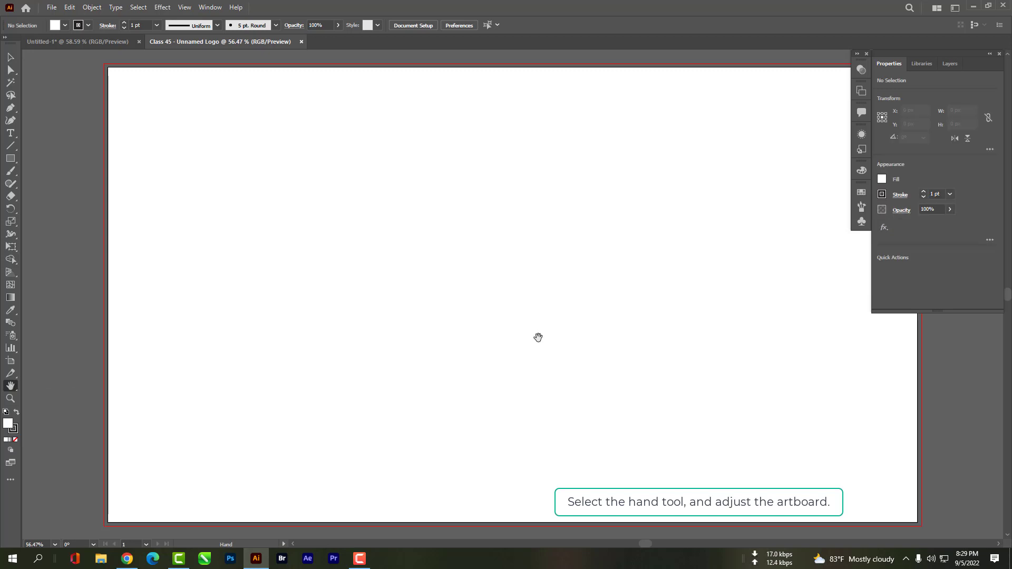
left_click_drag(538, 337, 467, 336)
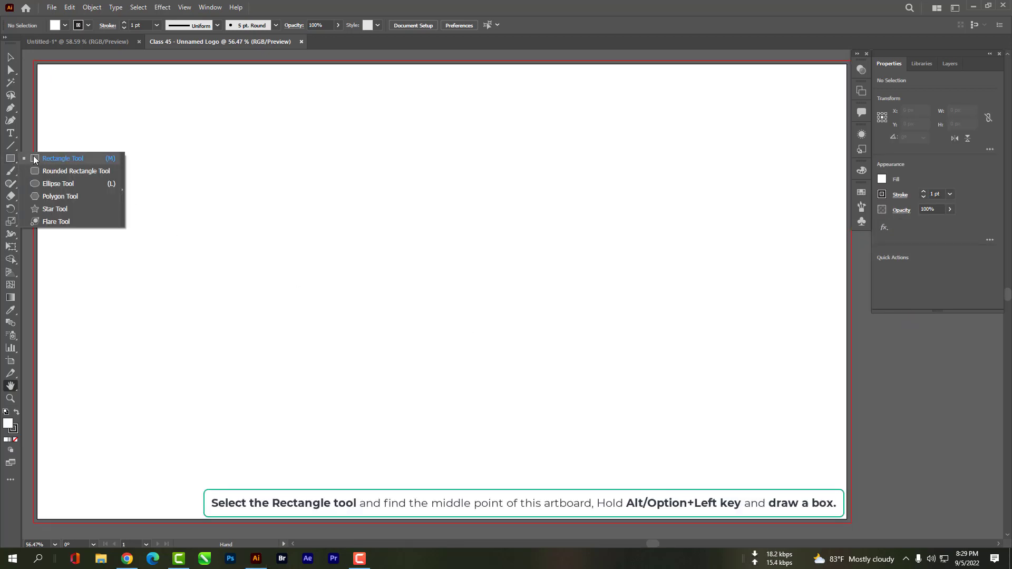
left_click_drag(10, 159, 53, 157)
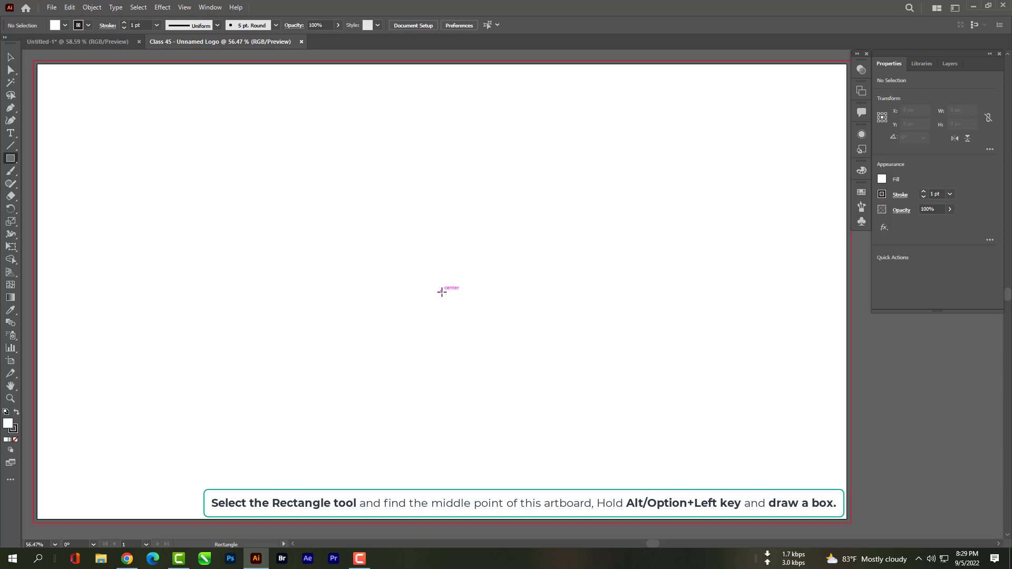
left_click_drag(441, 292, 498, 349)
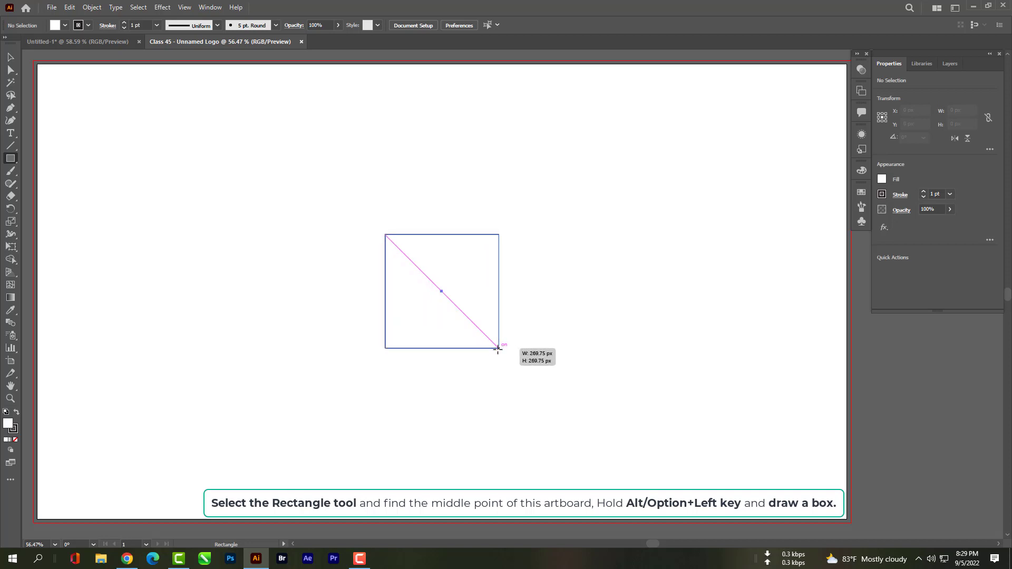
mouse_move(498, 348)
left_mouse_down()
mouse_move(470, 321)
mouse_move(497, 345)
left_mouse_up()
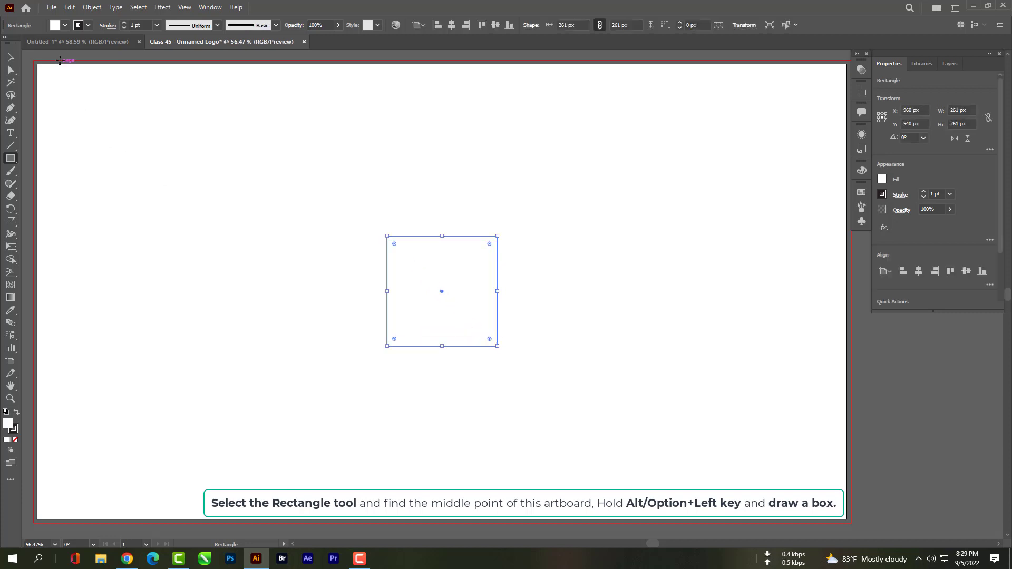
Set the square to no fill with a 1 pt black stroke, then deselect it
left_click(65, 25)
left_click(7, 43)
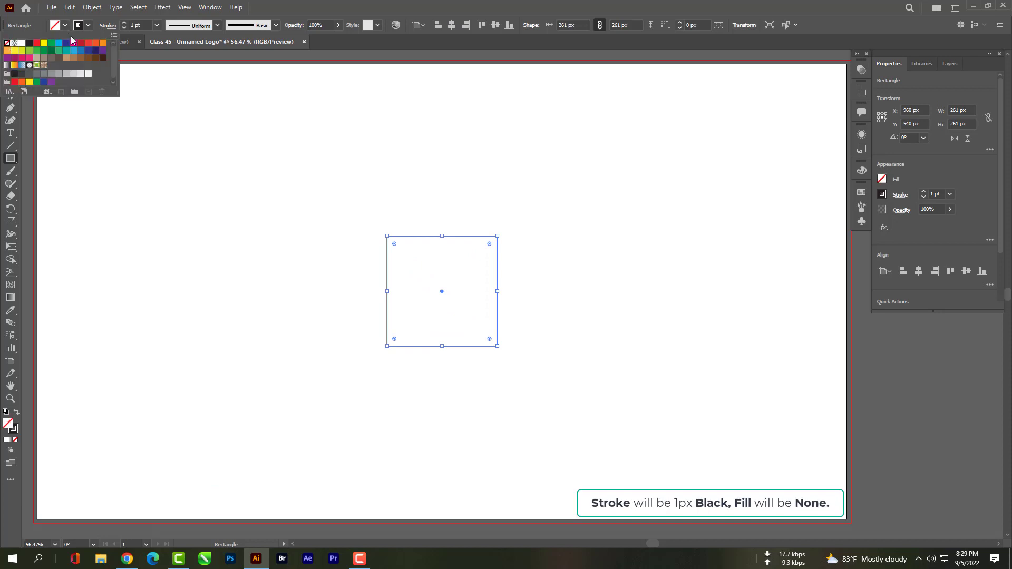
left_click(88, 25)
left_click(220, 160)
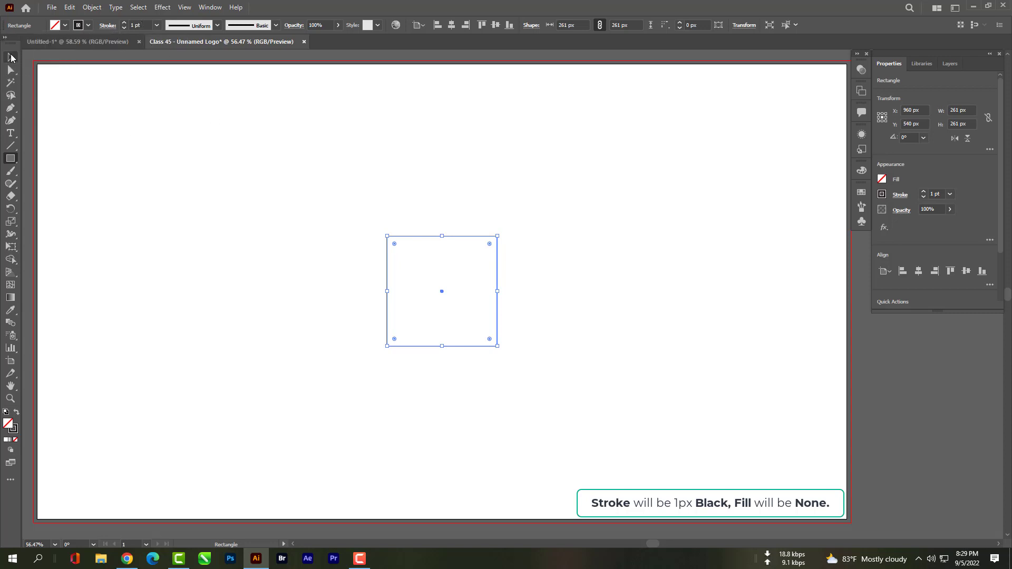
left_click(11, 57)
left_click(189, 193)
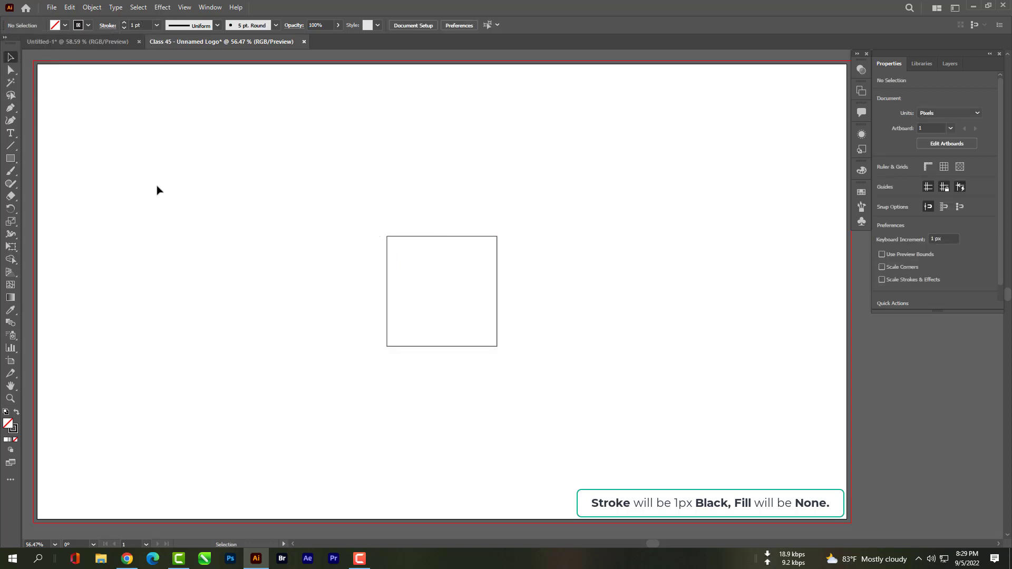
left_click(10, 159)
left_click(56, 184)
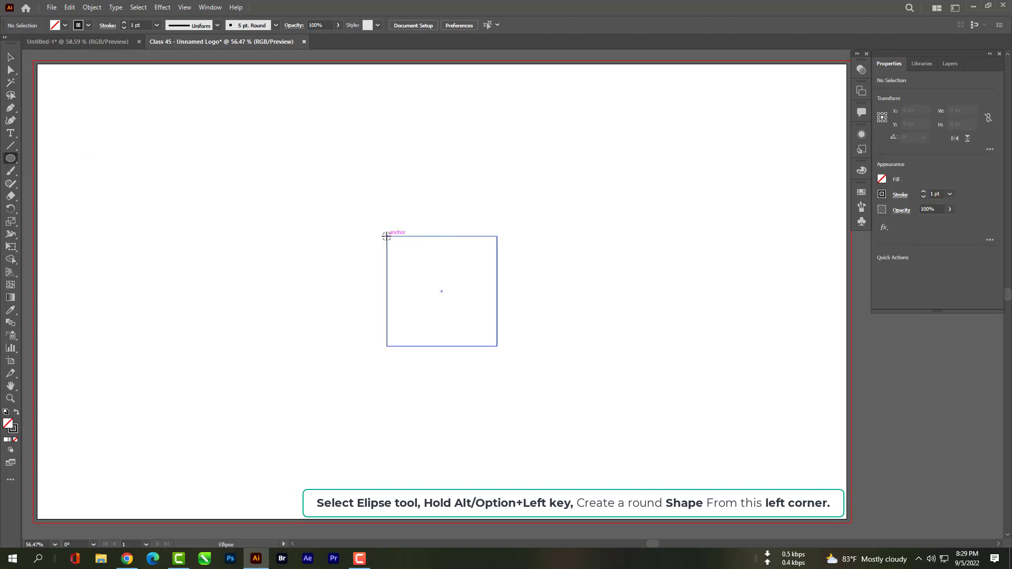
Draw a 522 px circle on the square's top-left corner, copy it right, then copy both 261 px down
mouse_move(386, 237)
left_mouse_down()
mouse_move(443, 309)
mouse_move(496, 341)
left_mouse_up()
left_click(11, 57)
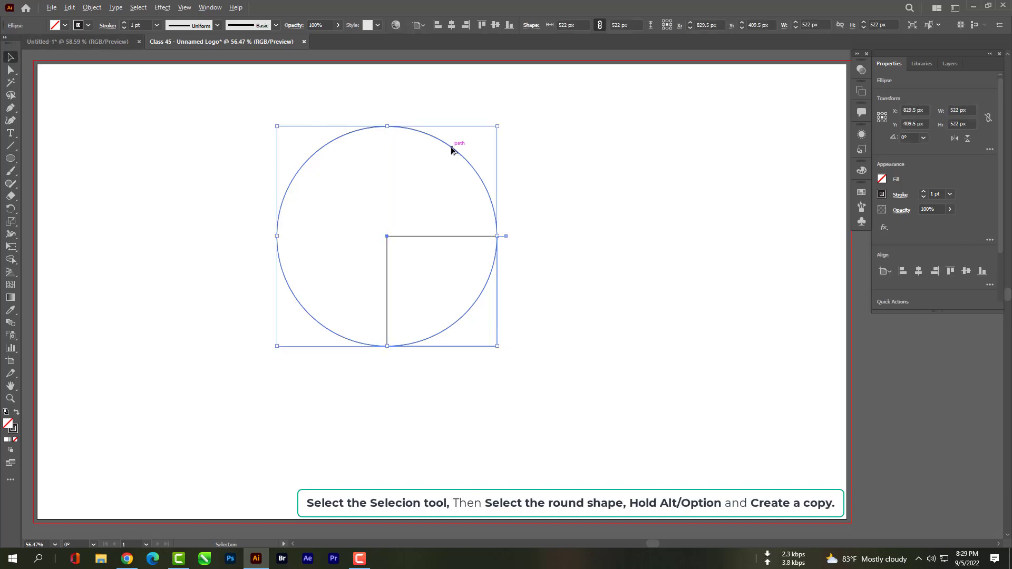
left_click_drag(452, 151, 561, 152)
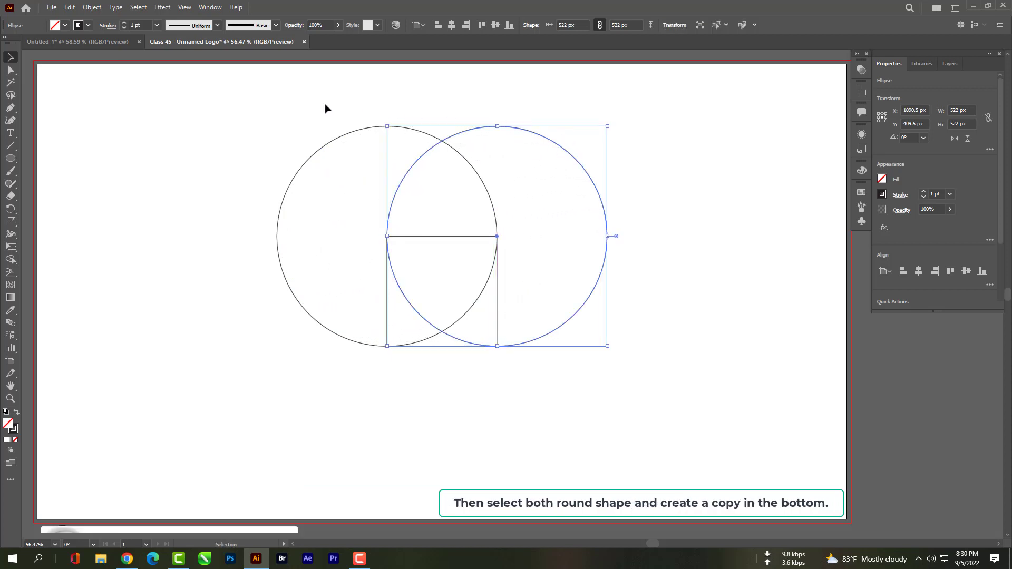
mouse_move(325, 106)
left_mouse_down()
mouse_move(574, 157)
mouse_move(556, 154)
mouse_move(551, 255)
left_mouse_up()
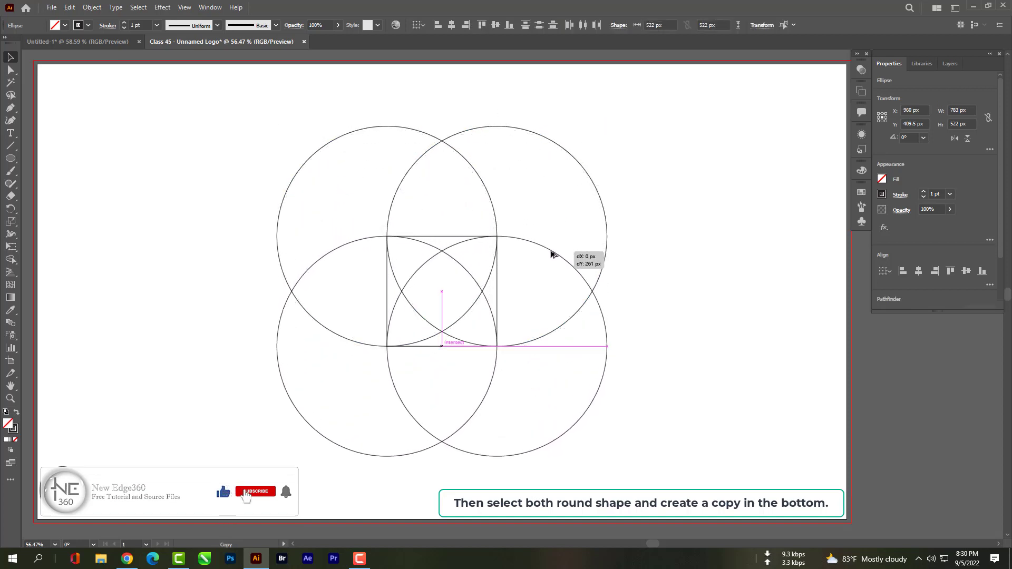
left_click_drag(550, 255, 552, 253)
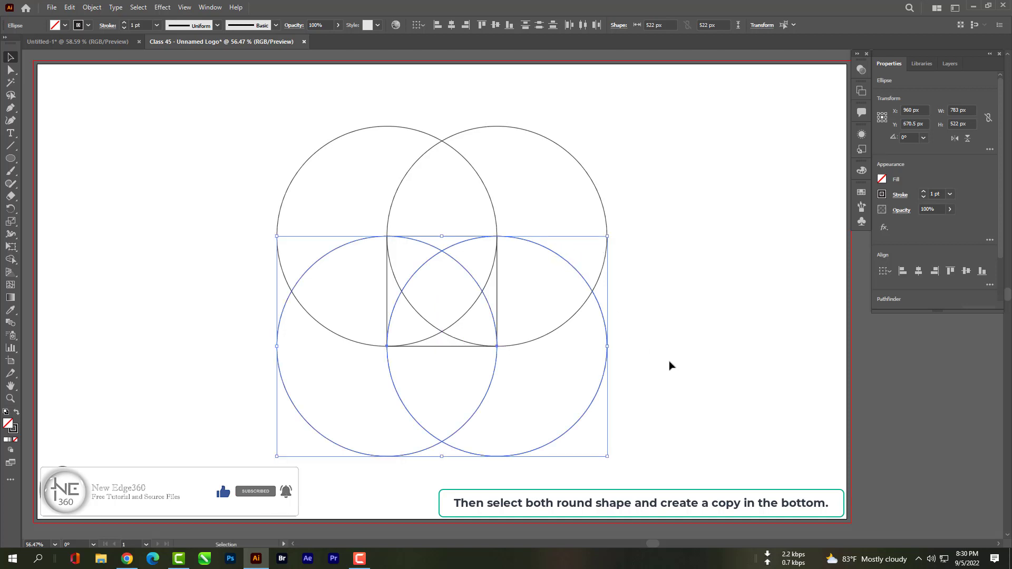
left_click(718, 421)
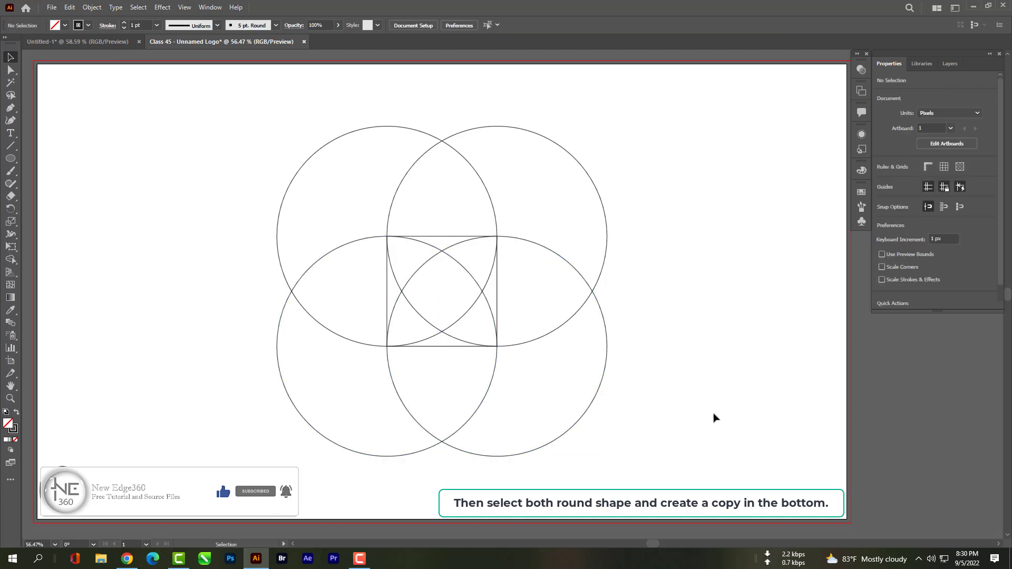
left_click_drag(184, 125, 736, 479)
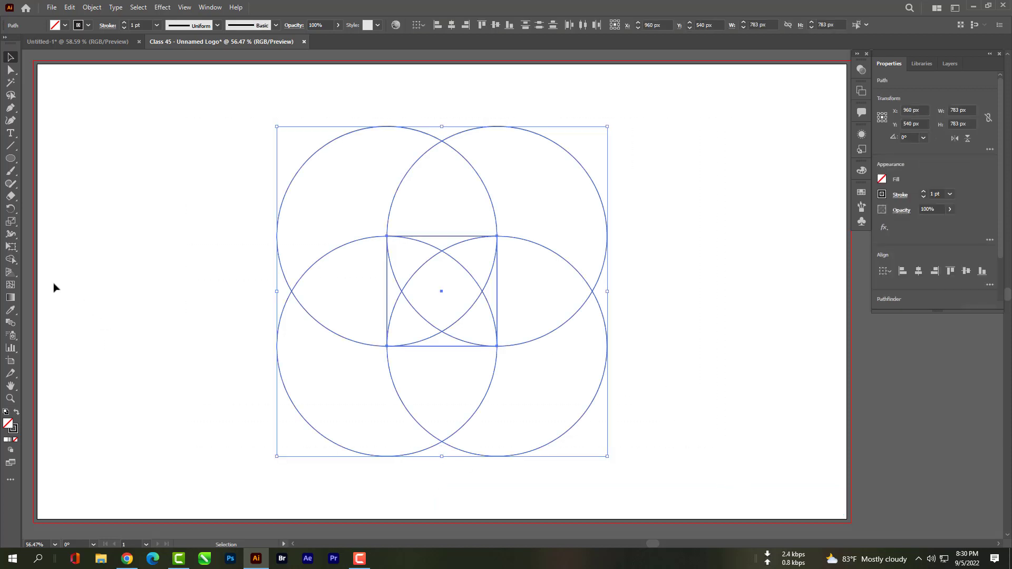
Use Shape Builder to delete the outer pieces of the four circles
left_click(10, 259)
left_click(47, 260)
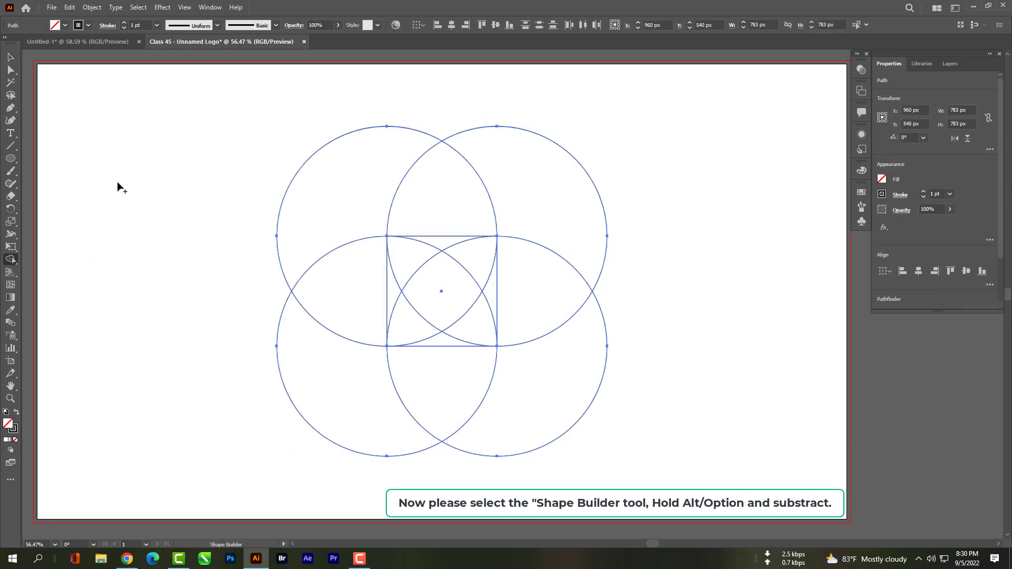
left_click(311, 171, "alt")
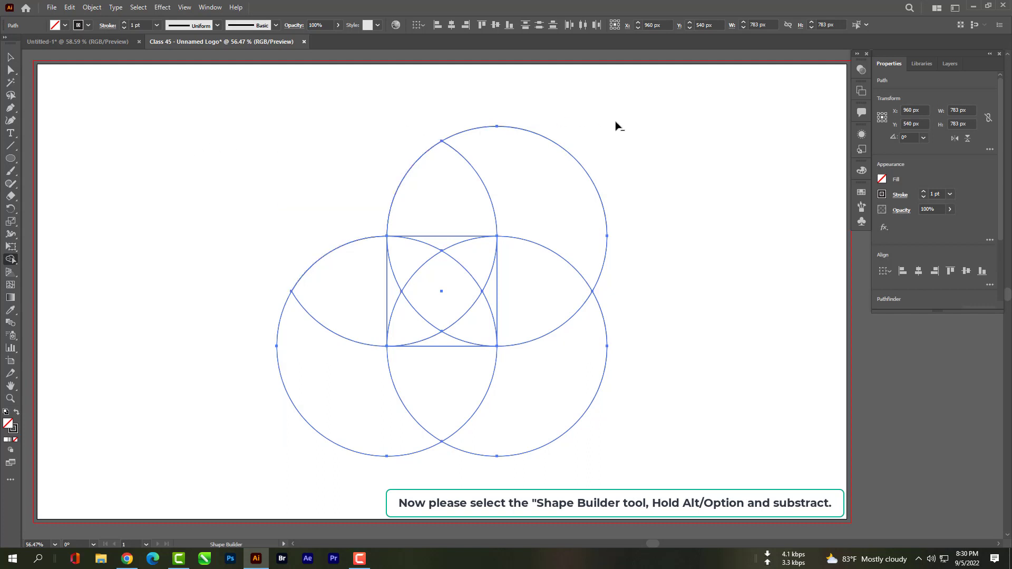
left_click(562, 194, "alt")
left_click_drag(622, 409, 565, 403)
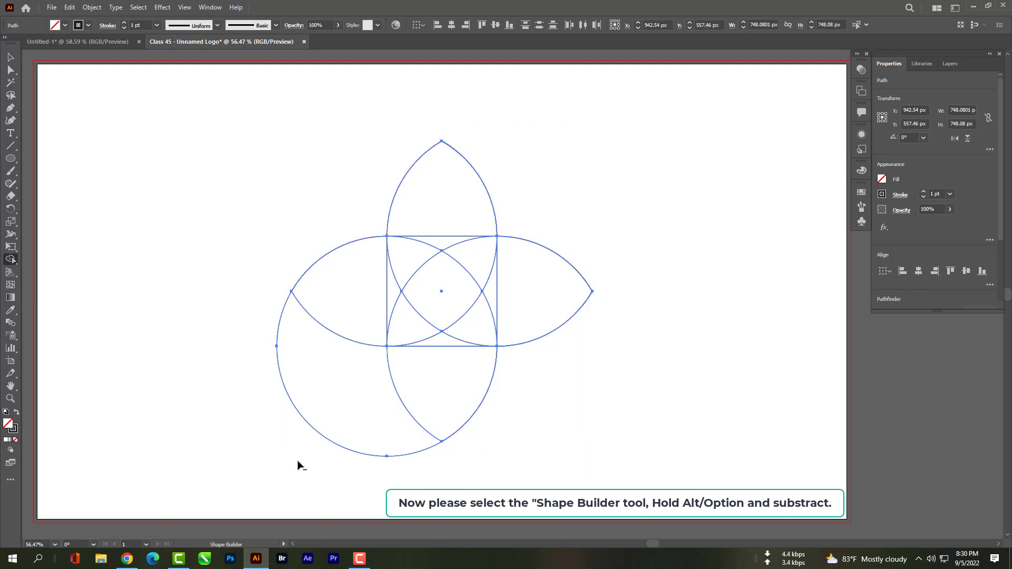
left_click_drag(321, 424, 325, 434)
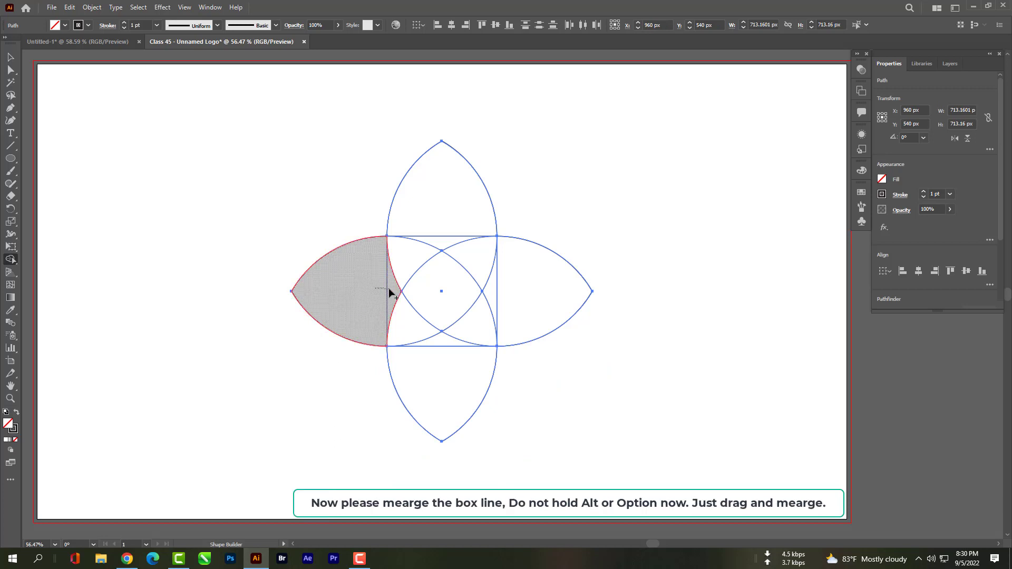
Merge each petal with its neighbouring square regions so the box lines disappear
left_click_drag(373, 292, 392, 290)
left_click_drag(438, 232, 448, 247)
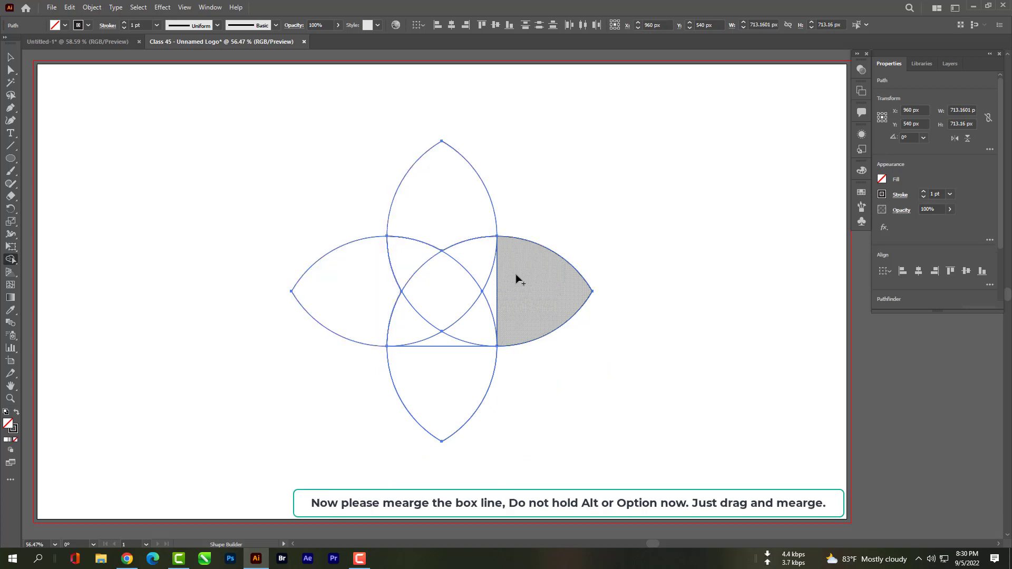
left_click_drag(515, 278, 498, 305)
left_click_drag(445, 374, 442, 340)
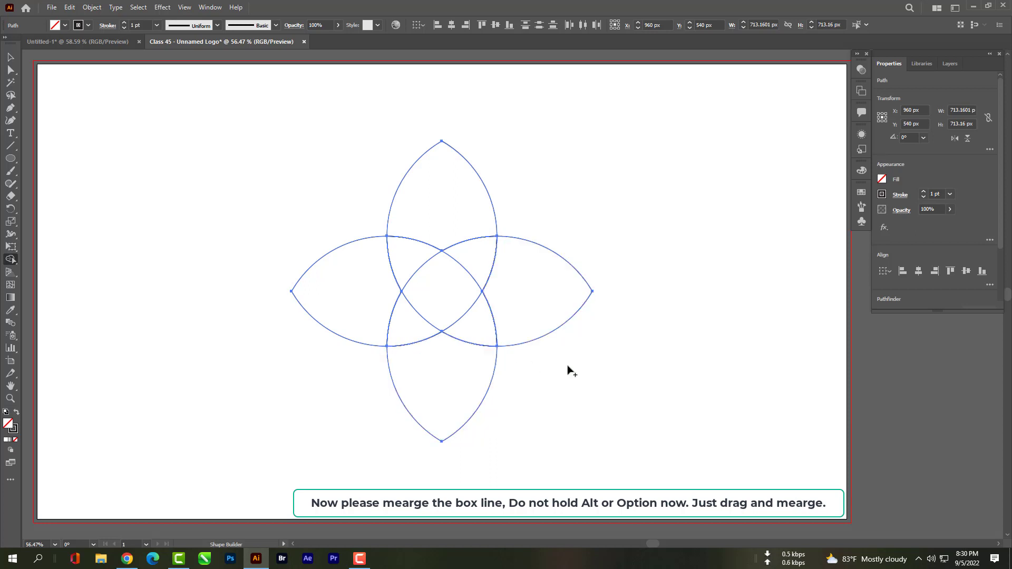
left_click_drag(465, 237, 474, 250)
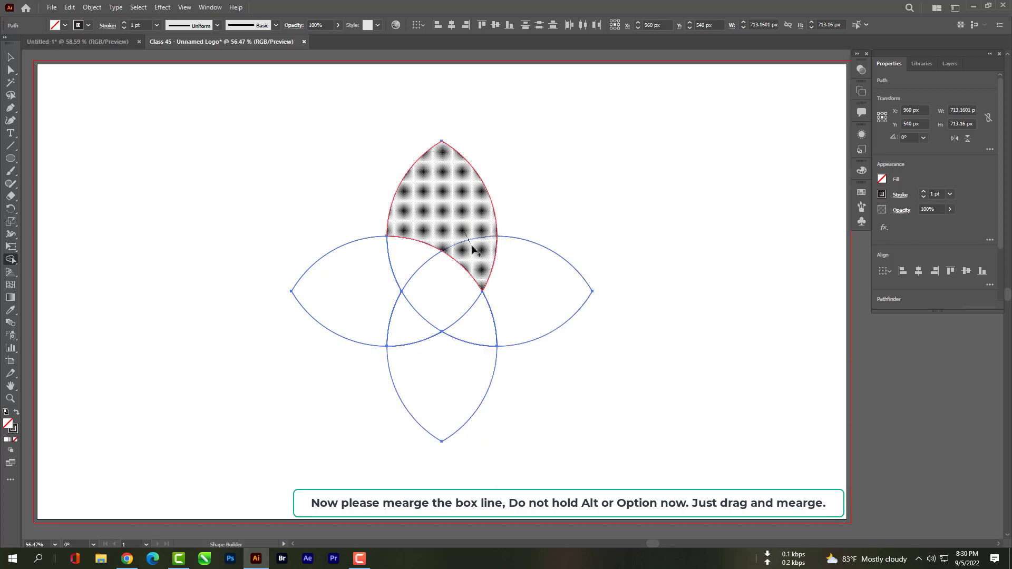
mouse_move(491, 288)
left_mouse_down()
mouse_move(499, 317)
mouse_move(490, 317)
left_mouse_up()
left_click_drag(445, 361, 411, 338)
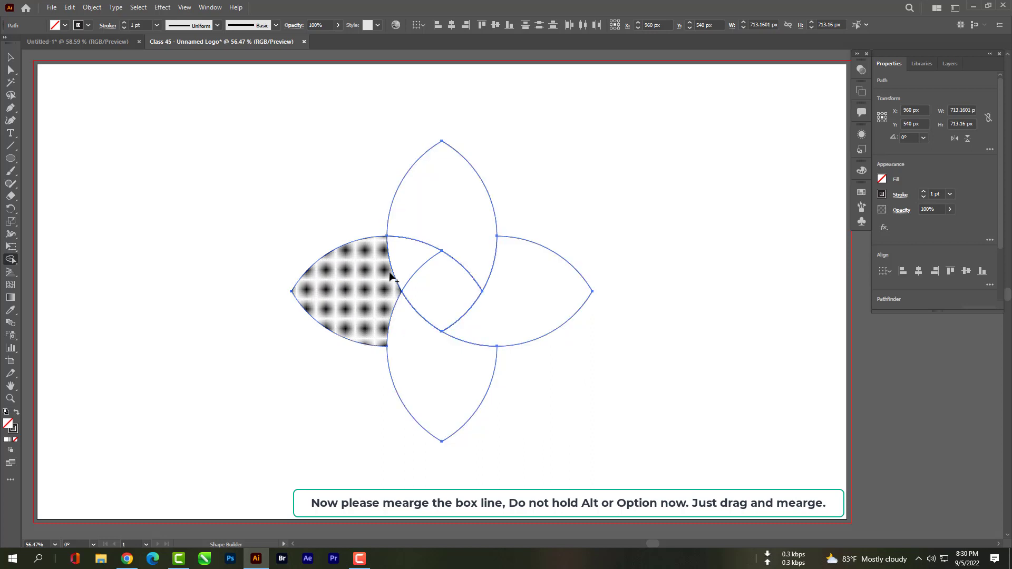
left_click_drag(396, 271, 419, 261)
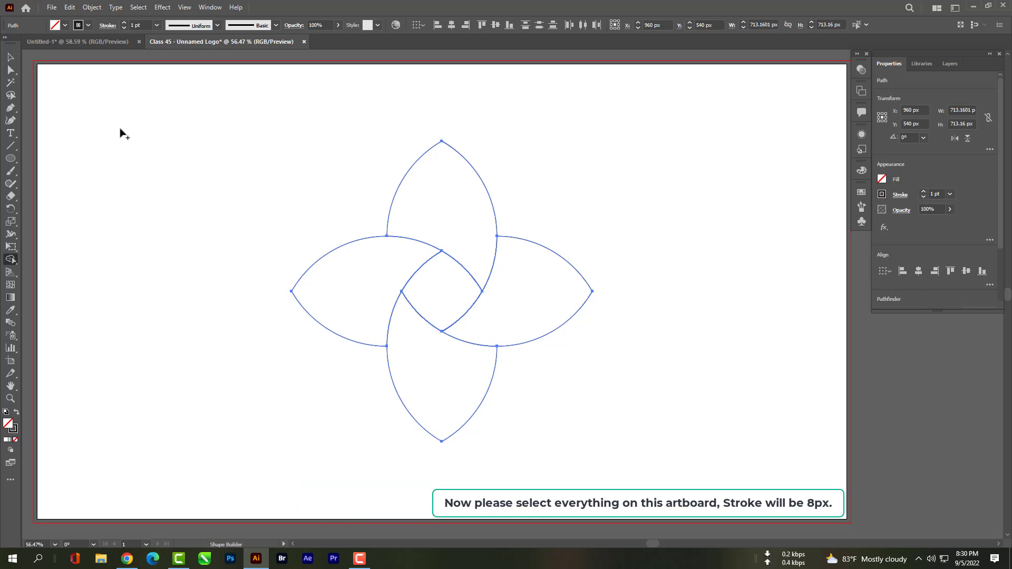
Set the stroke weight of every petal outline to 8 pt
left_click(10, 56)
mouse_move(112, 109)
left_mouse_down()
mouse_move(634, 404)
mouse_move(706, 462)
left_mouse_up()
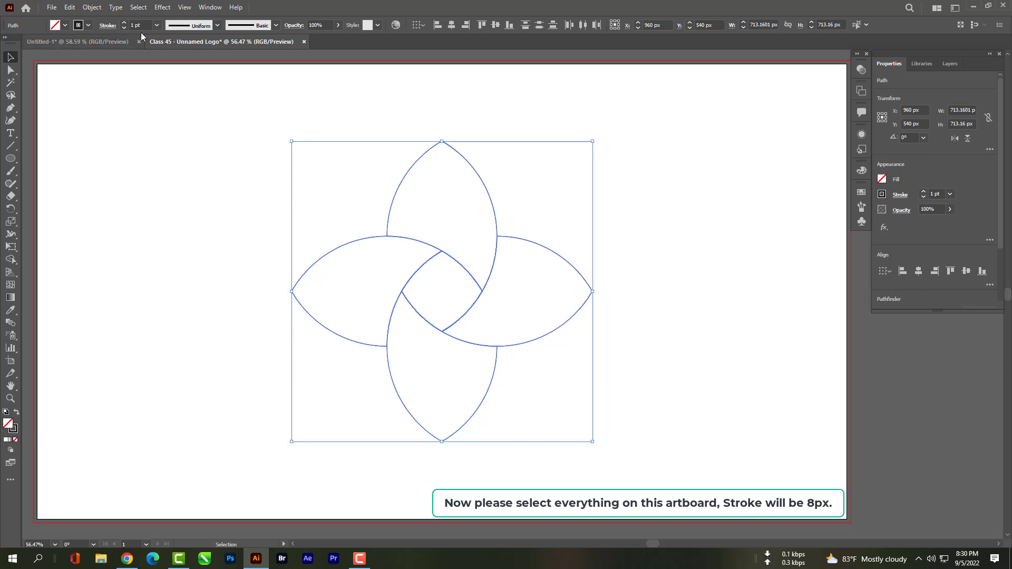
left_click(157, 24)
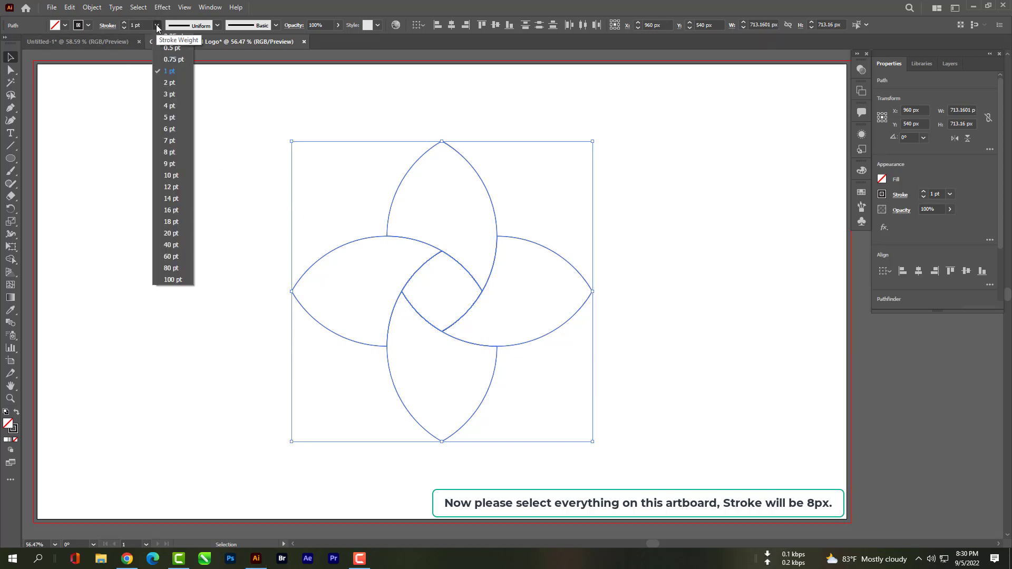
left_click(170, 152)
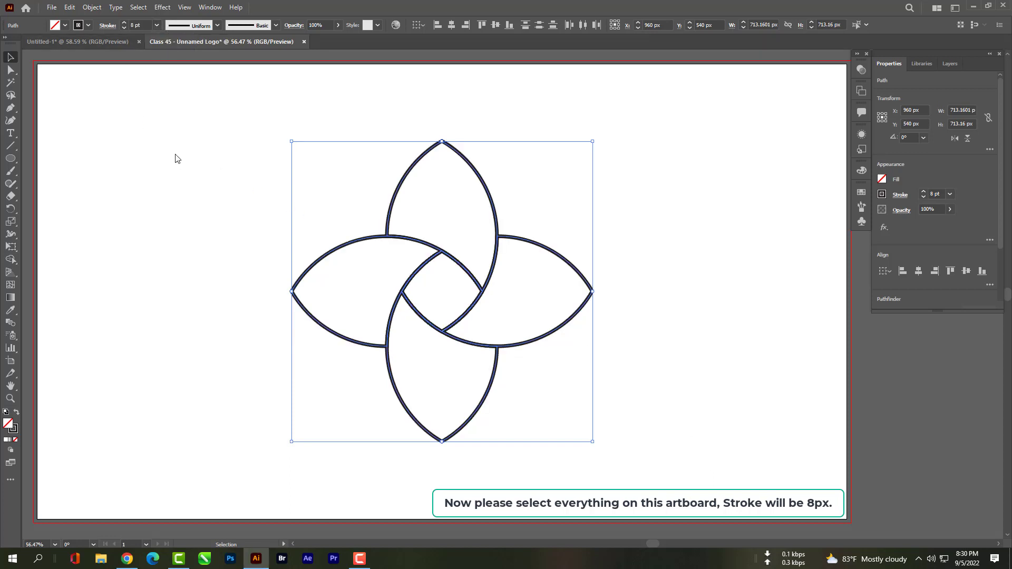
left_click(168, 158)
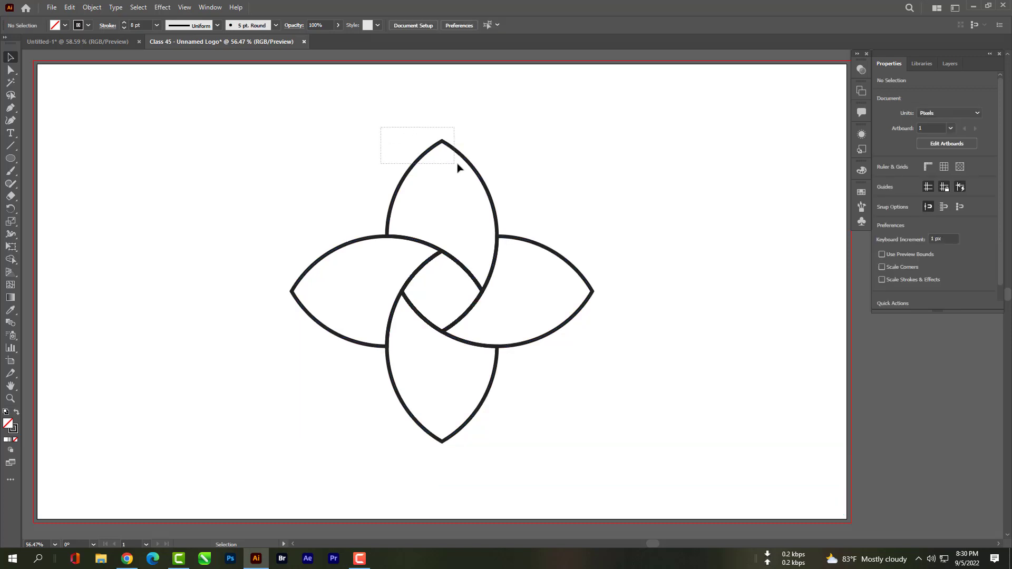
left_click(471, 174)
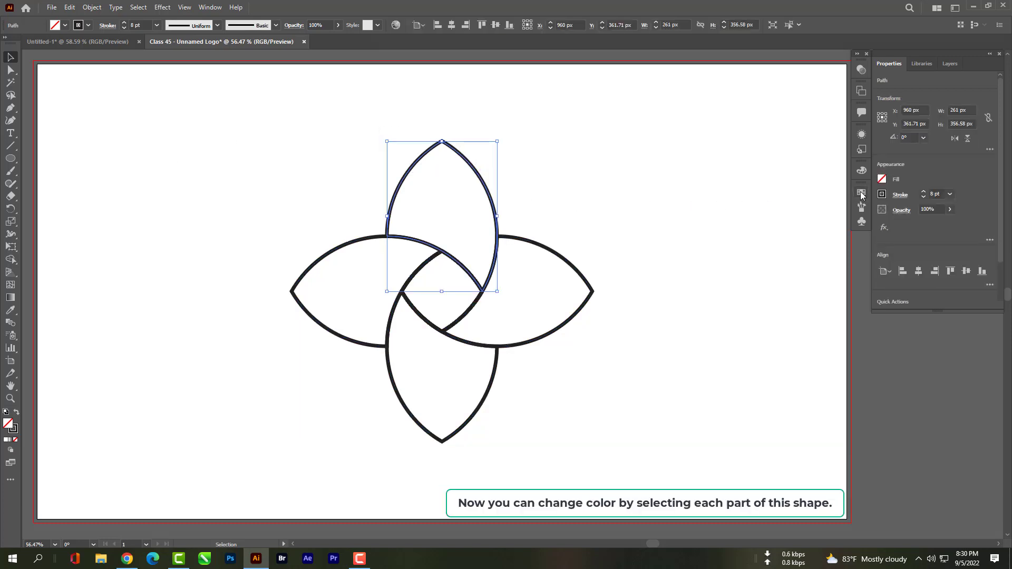
Show the Swatches panel and fill the top petal red and the right petal yellow
left_click(220, 8)
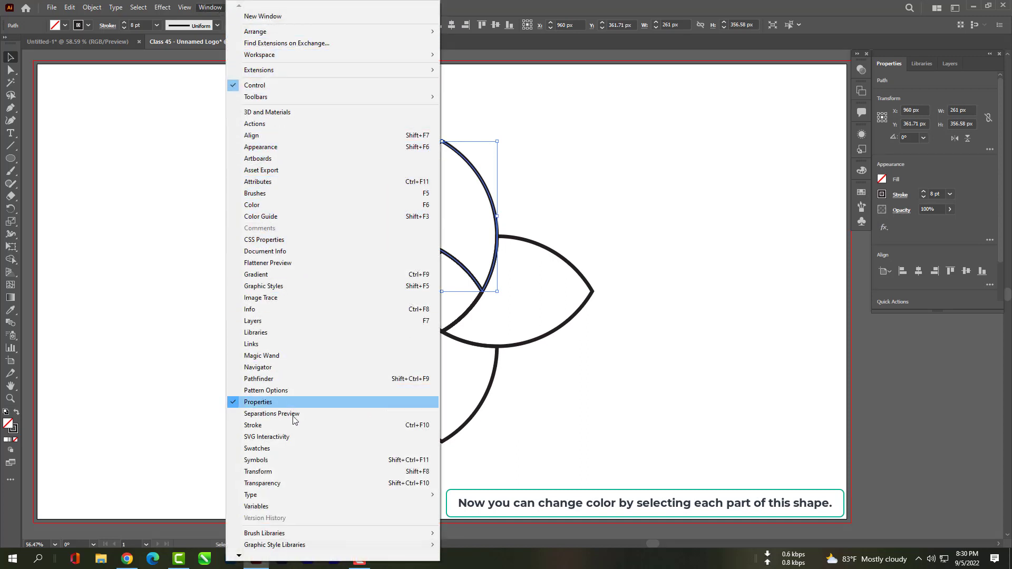
left_click(294, 448)
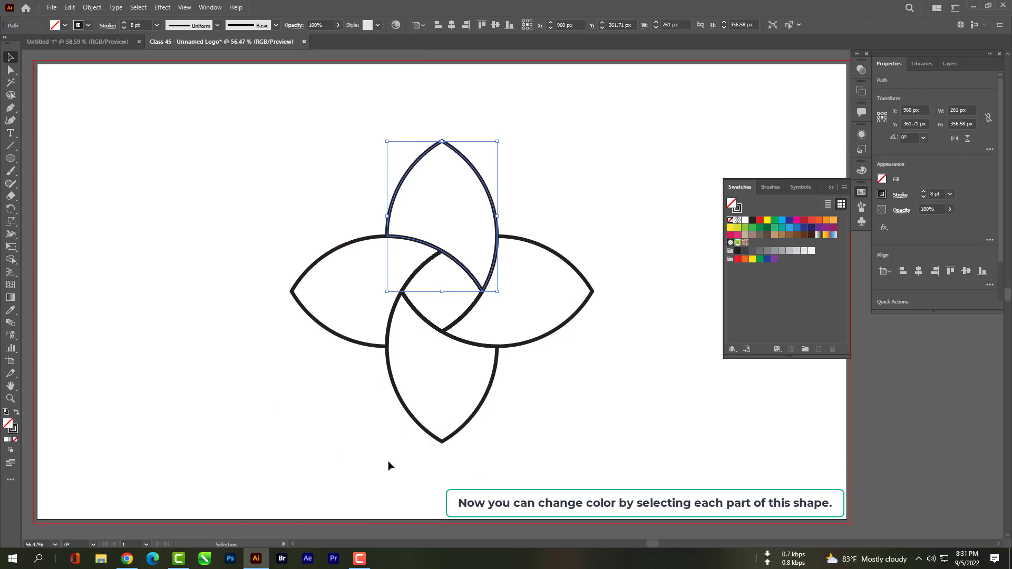
left_click(760, 221)
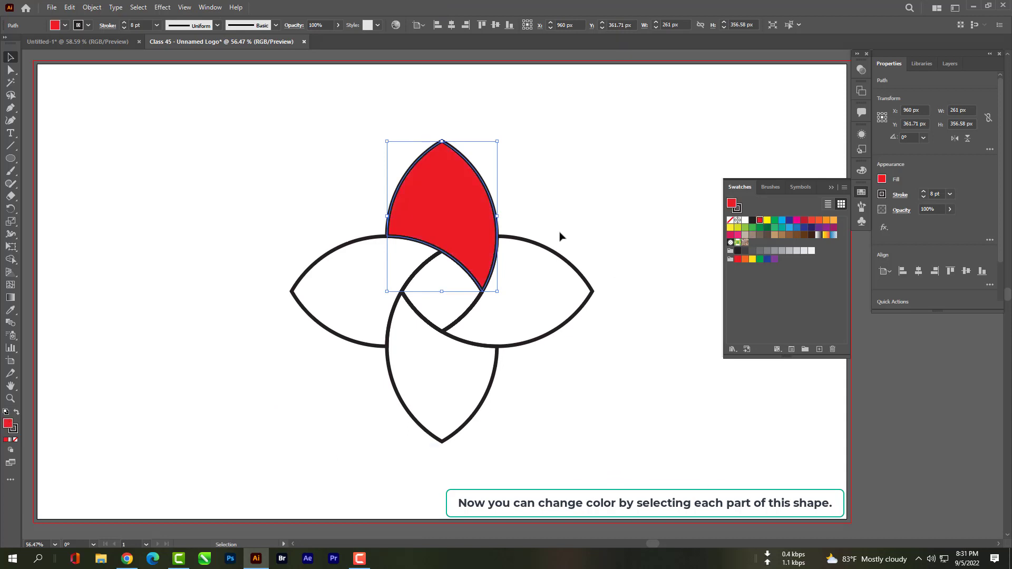
left_click(582, 316)
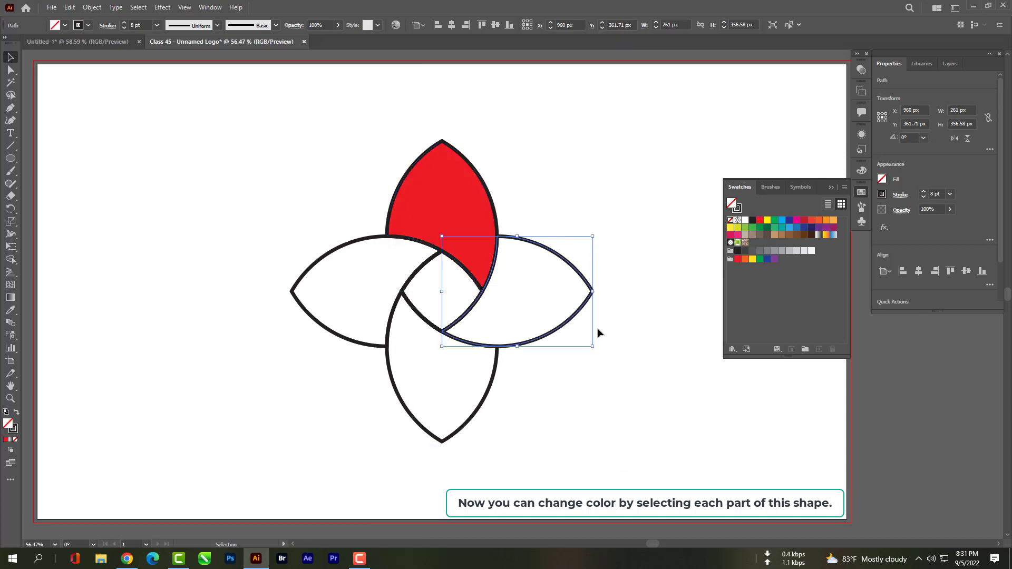
left_click(767, 221)
Fill the bottom petal green and the left petal blue, then select the whole logo
left_click(389, 414)
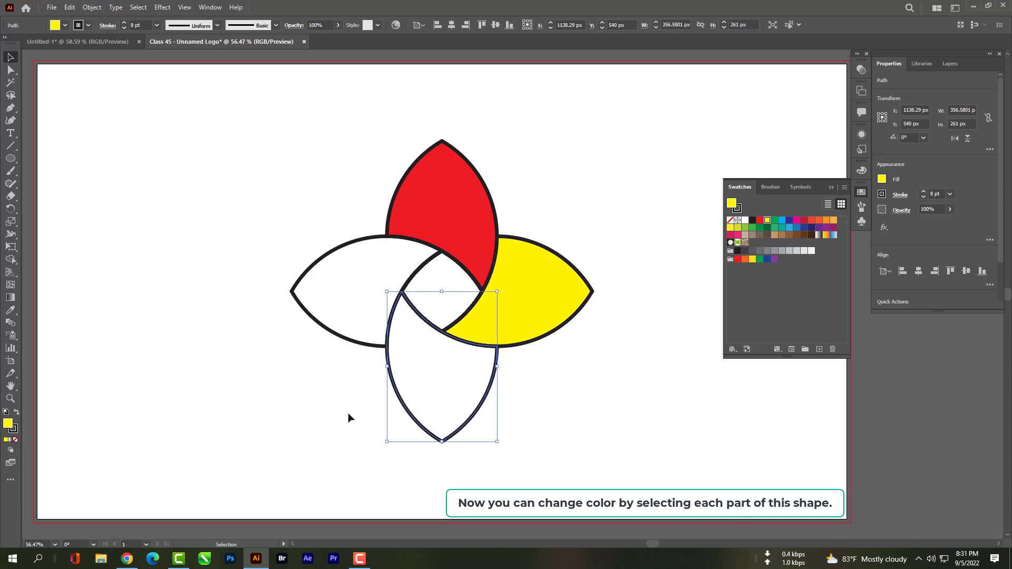
left_click(773, 221)
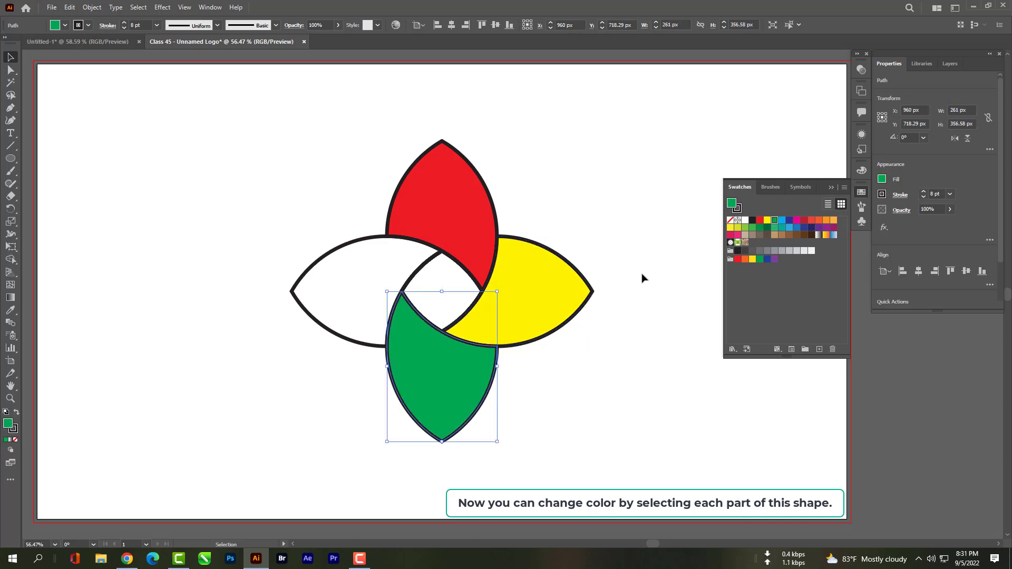
left_click_drag(274, 254, 358, 358)
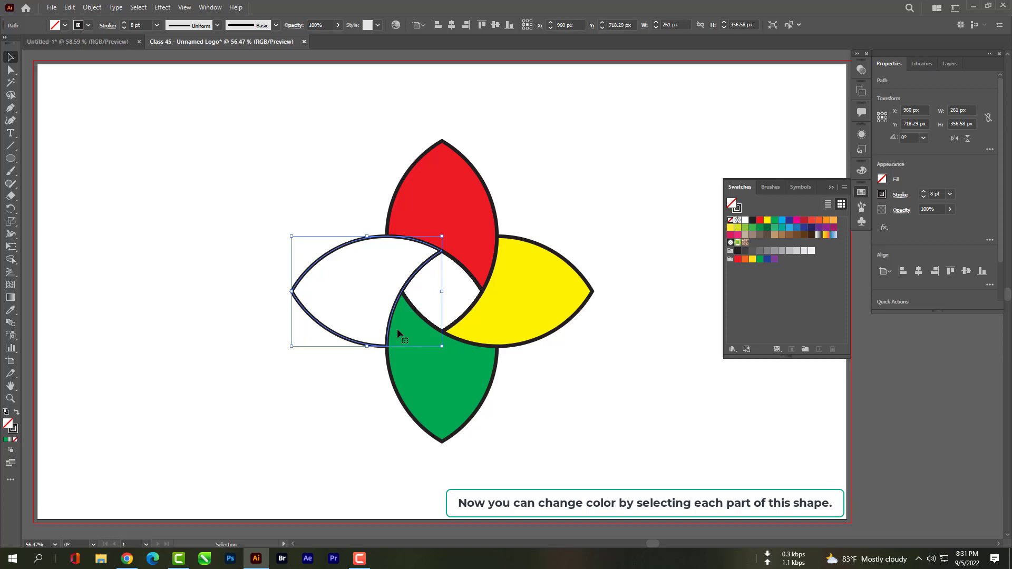
left_click(782, 221)
left_click(569, 378)
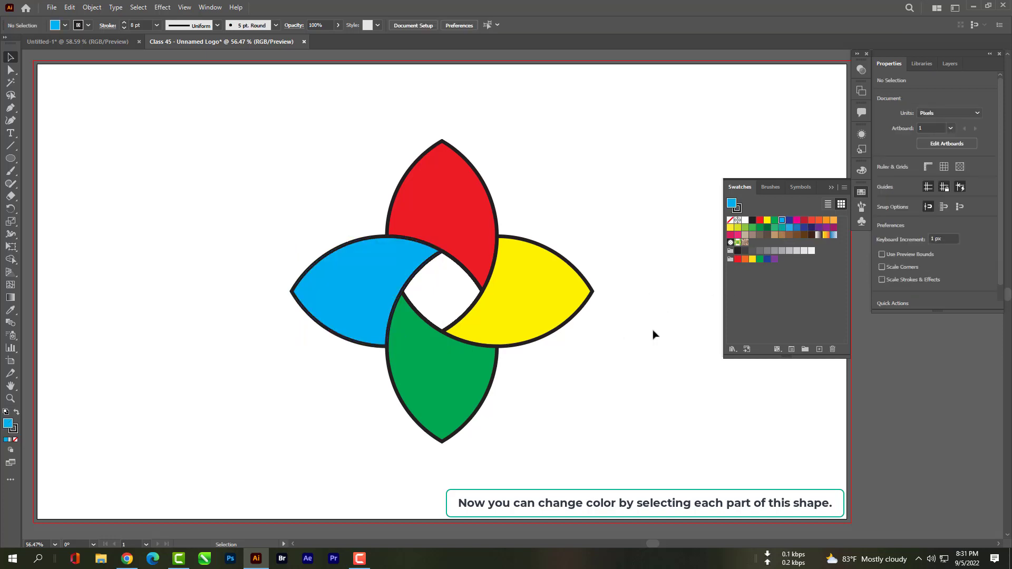
left_click(827, 187)
left_click_drag(756, 401, 193, 168)
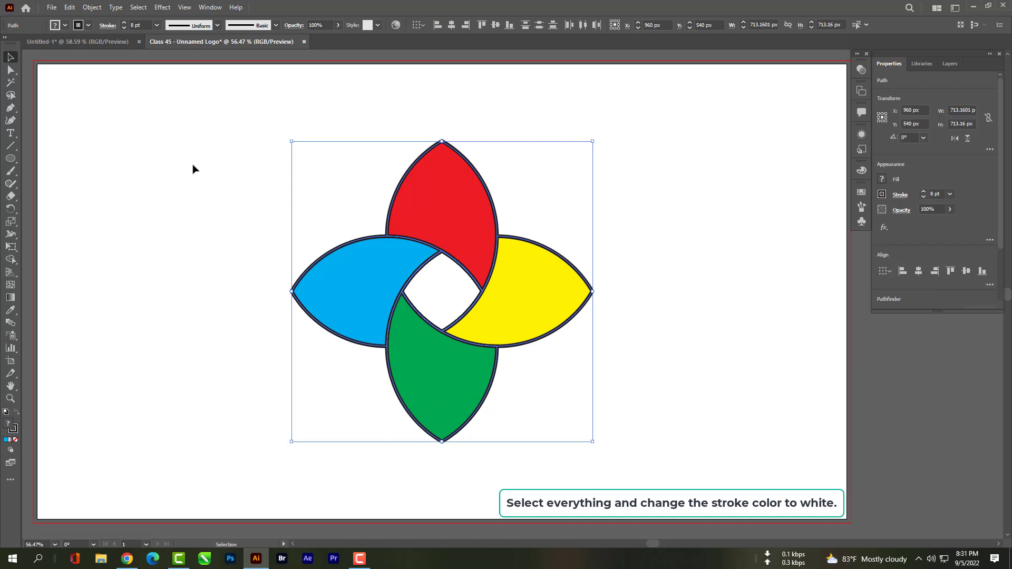
Change all petal strokes from black to white and deselect to view the logo
left_click(88, 24)
left_click(22, 48)
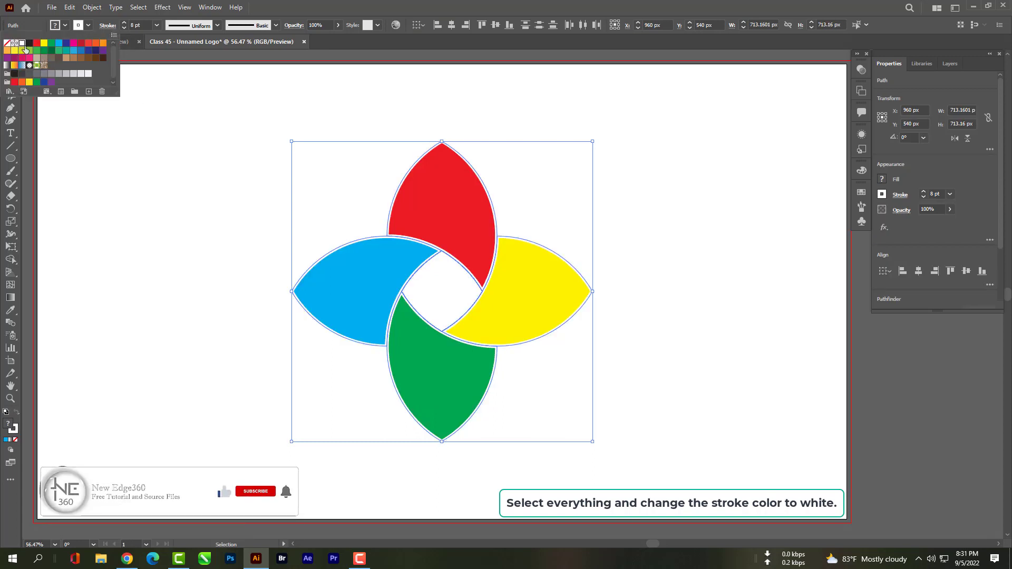
left_click(138, 206)
left_click(168, 265)
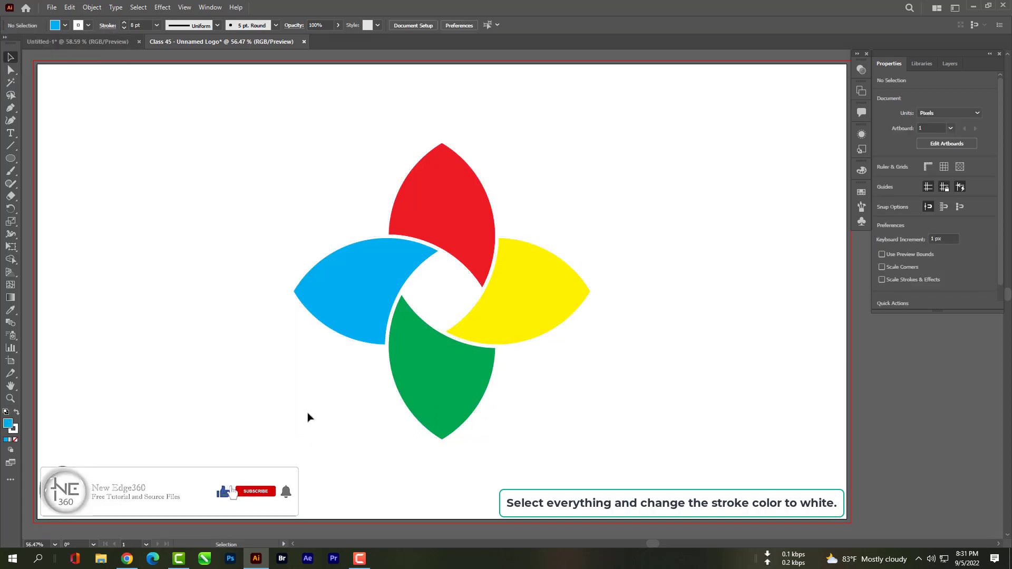